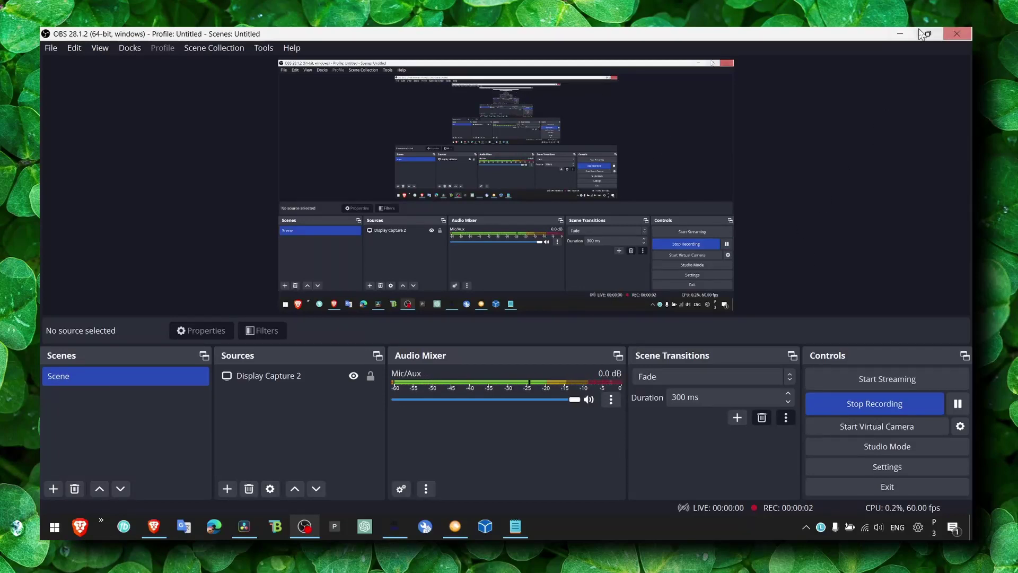
Minimize OBS and bring up the Notepad crash-fix notes from the taskbar
left_click(900, 34)
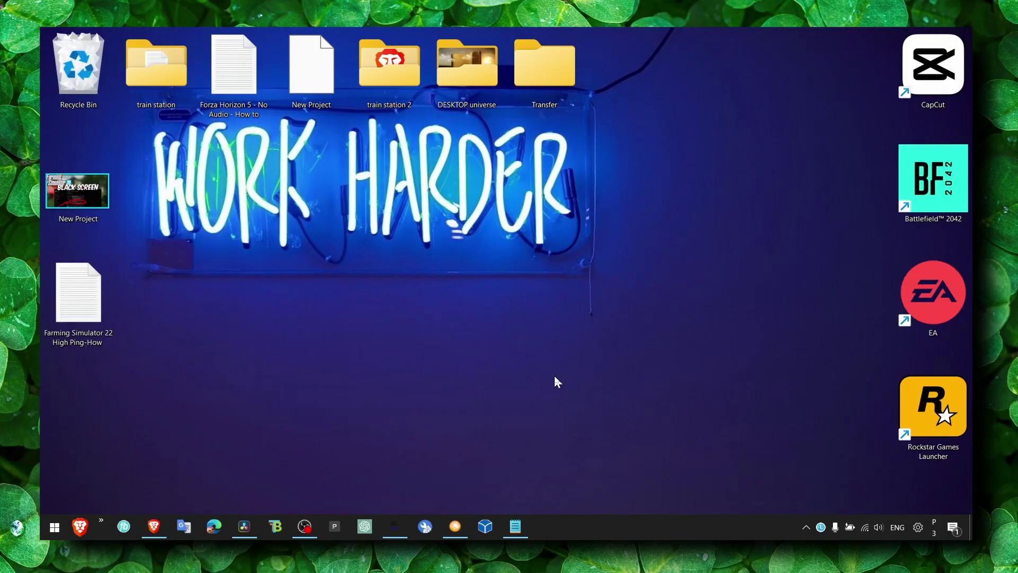
left_click(516, 526)
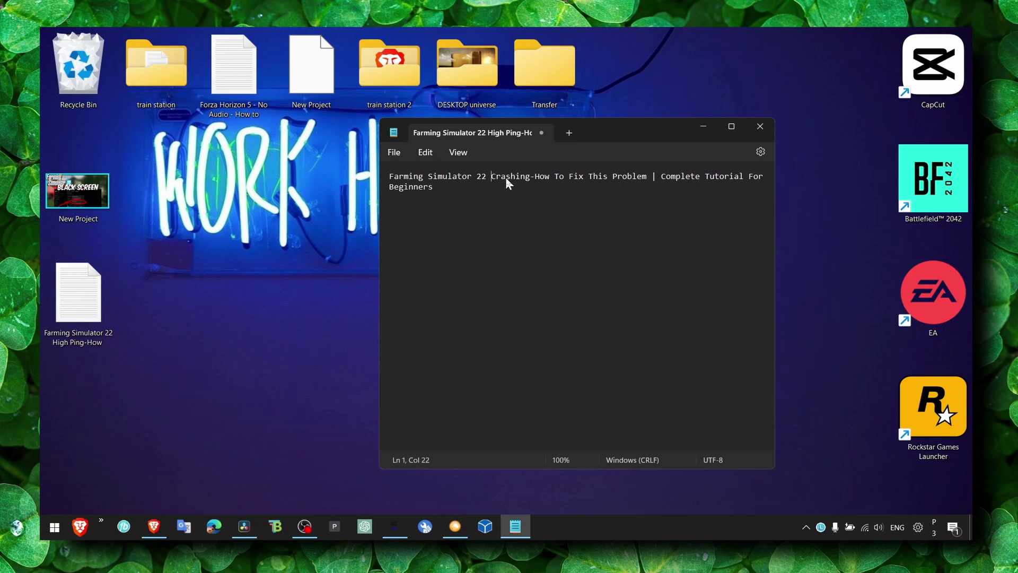
left_click(700, 130)
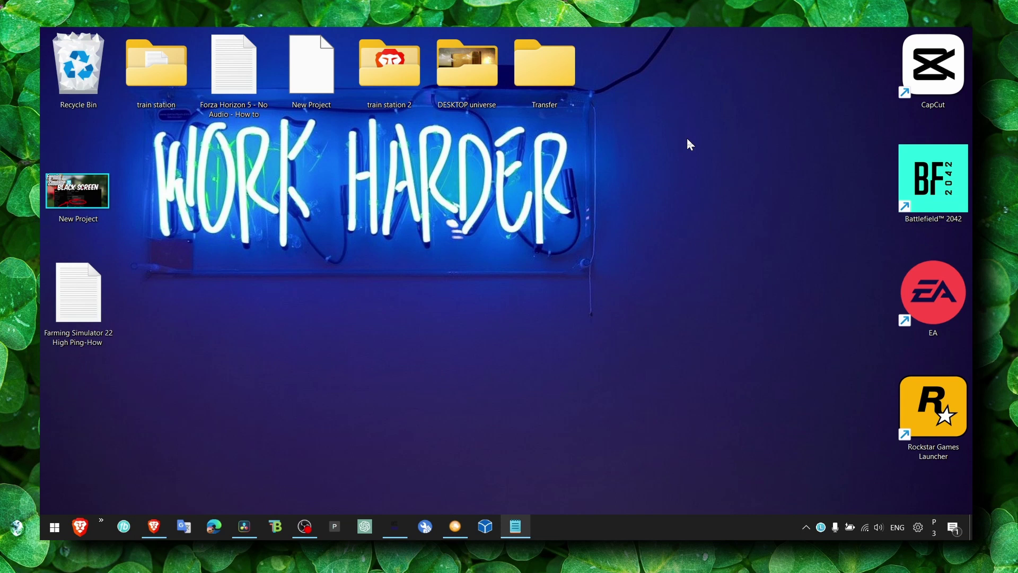
Launch GeForce Experience from the Start search best match
key("super")
type("gefo")
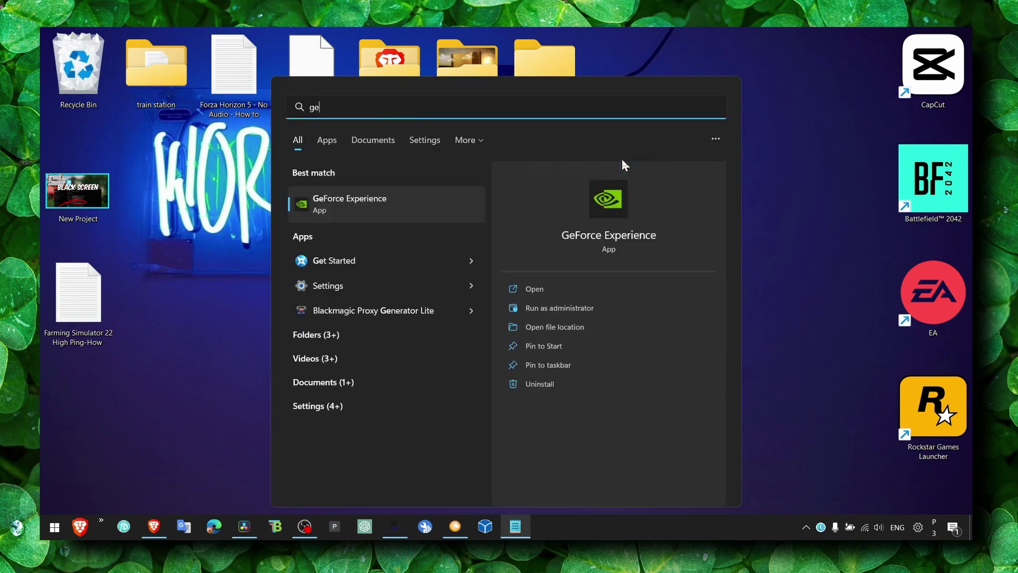
left_click(456, 203)
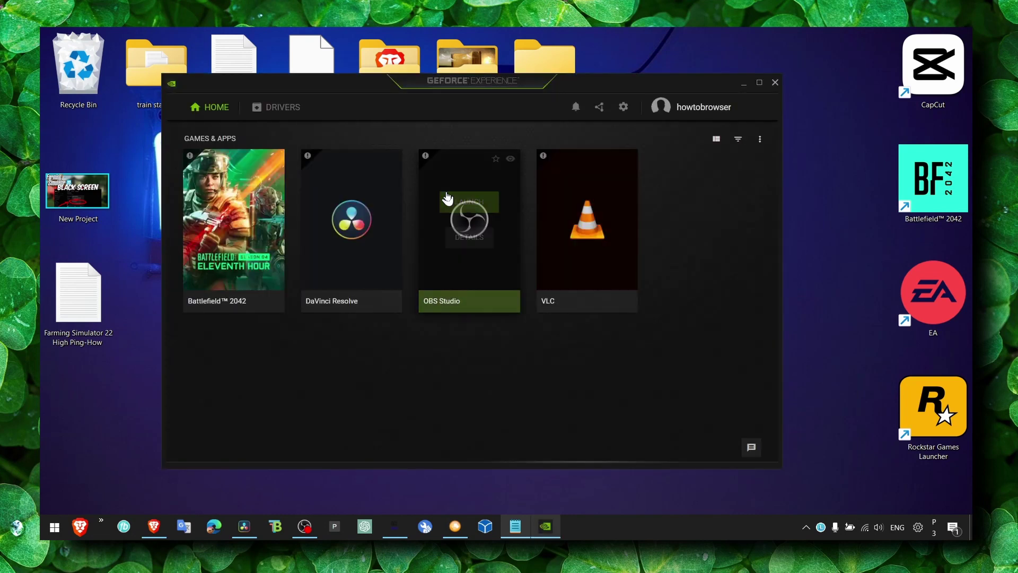
Switch the In-Game Overlay toggle off in the General settings
left_click(277, 109)
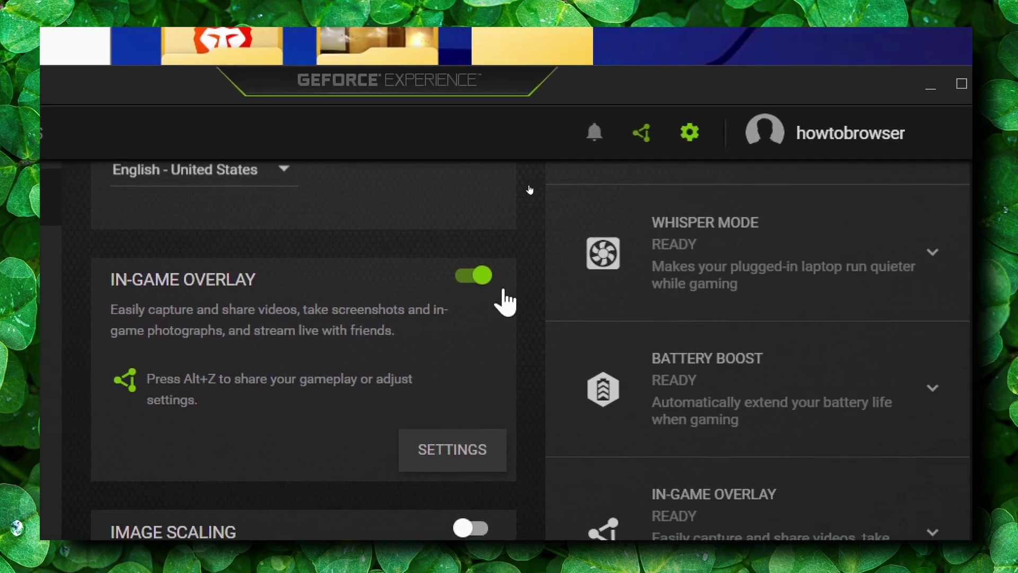
left_click(683, 235)
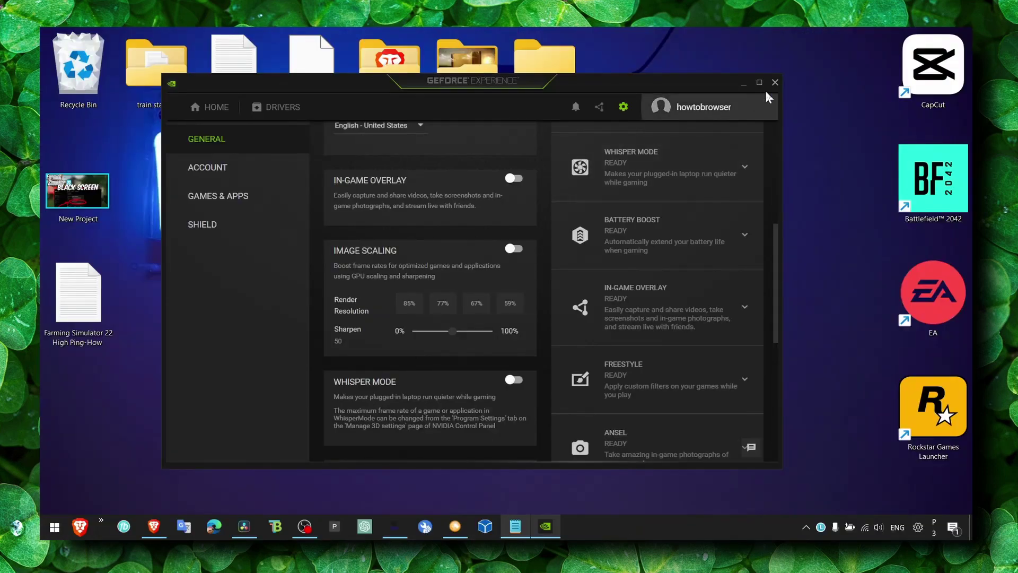
Close GeForce Experience, returning to the Windows desktop
left_click(775, 81)
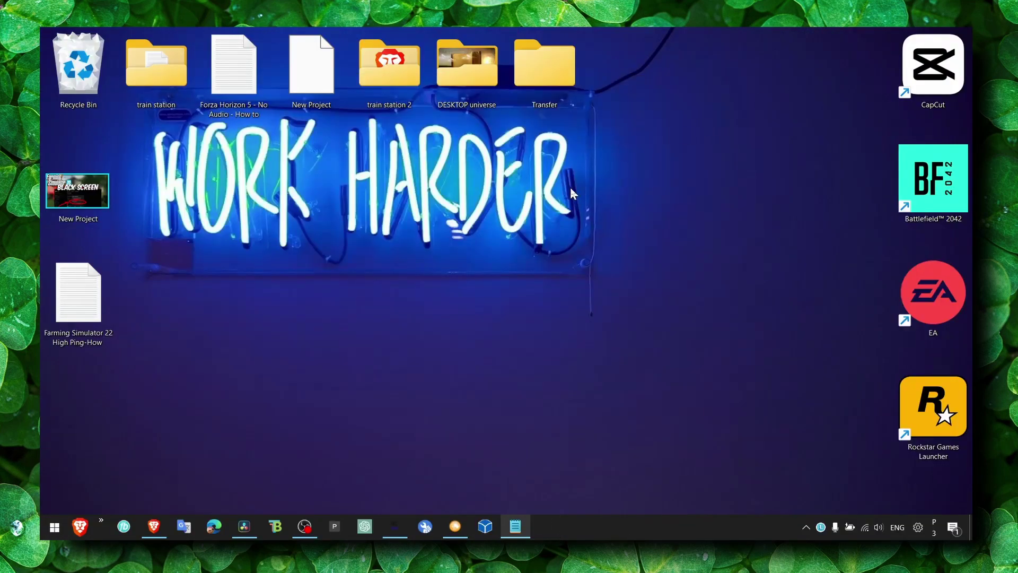